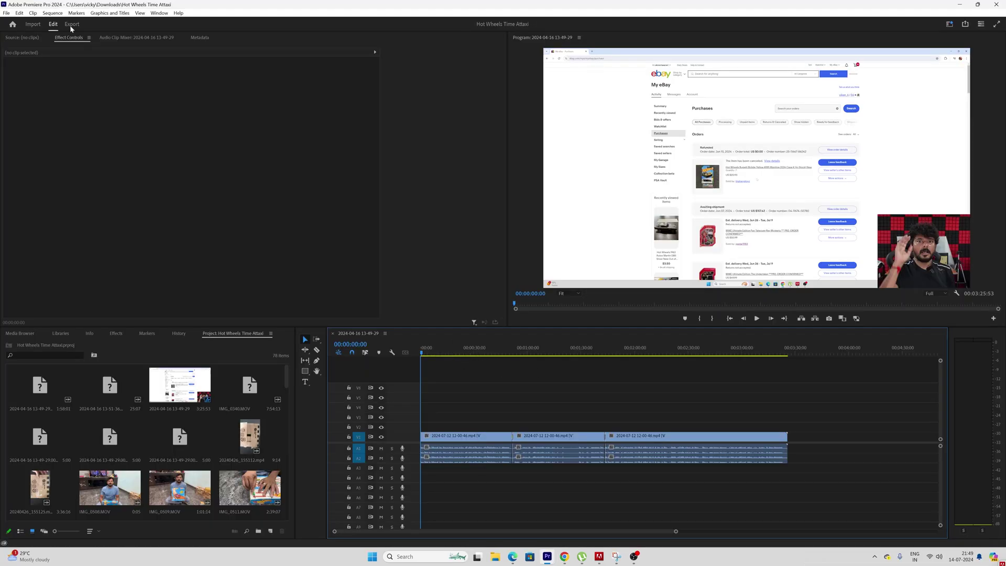
Step: Rename the export file to 'premiere youtube video after fix'
left_click(72, 24)
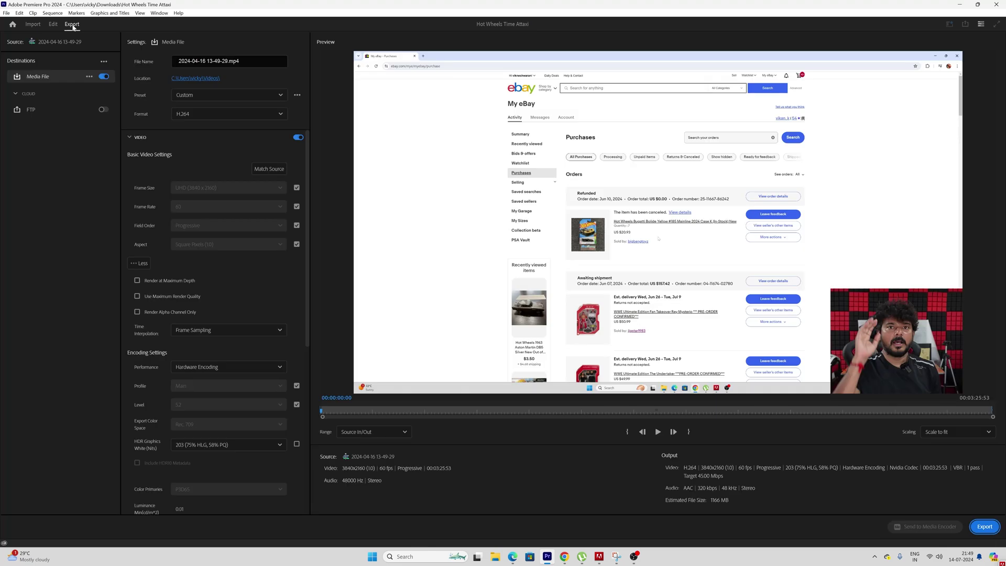
left_click(228, 60)
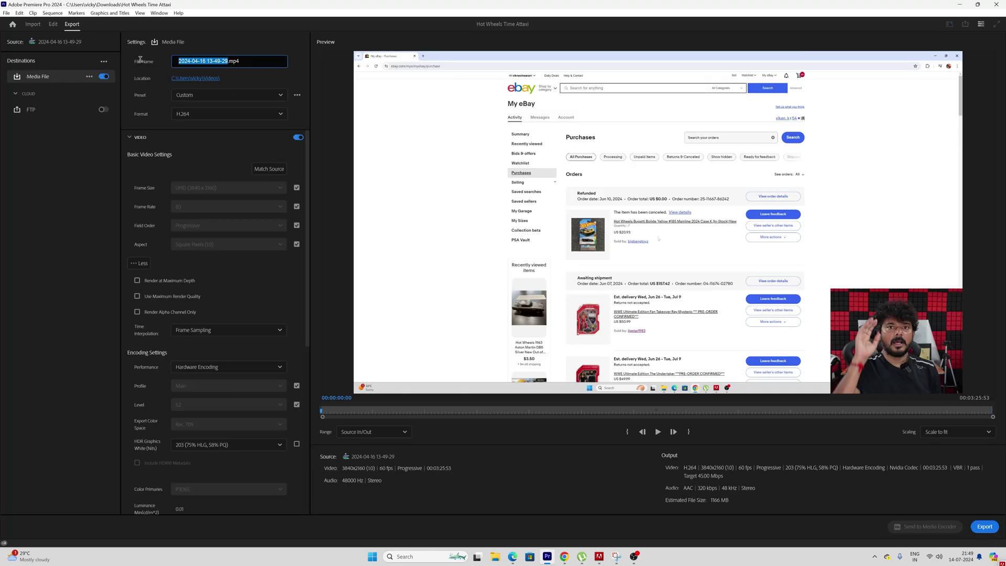
type("premiere youtube ")
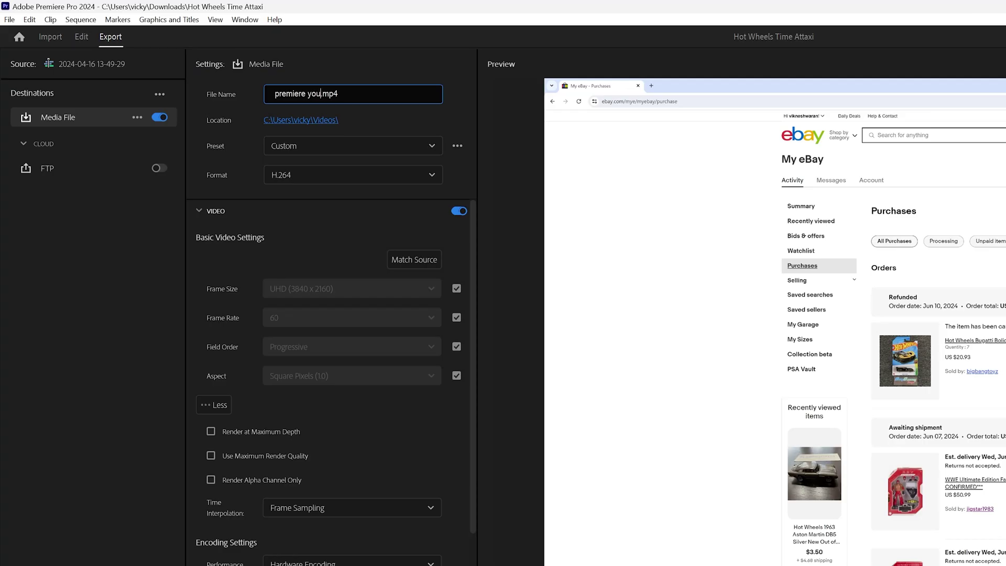
type("video after fix")
Step: Choose the Match Source - Adaptive High Bitrate preset and keep the H.264 format
left_click(309, 146)
left_click(302, 248)
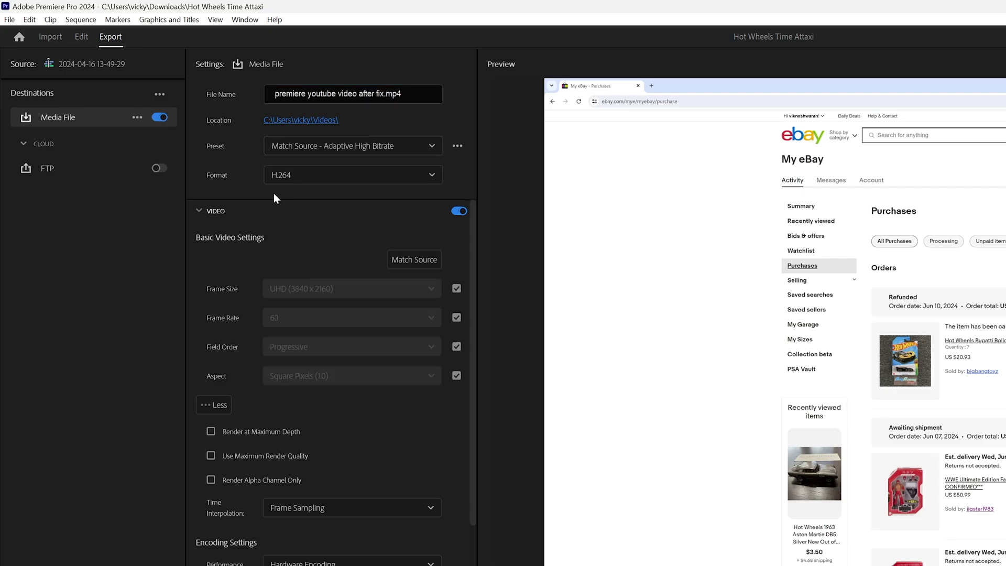
left_click(324, 177)
left_click(324, 177)
Step: Lower the target bitrate to 9.65 Mbps, cutting the estimated file size to 256 MB
scroll(251, 367, "down", 4)
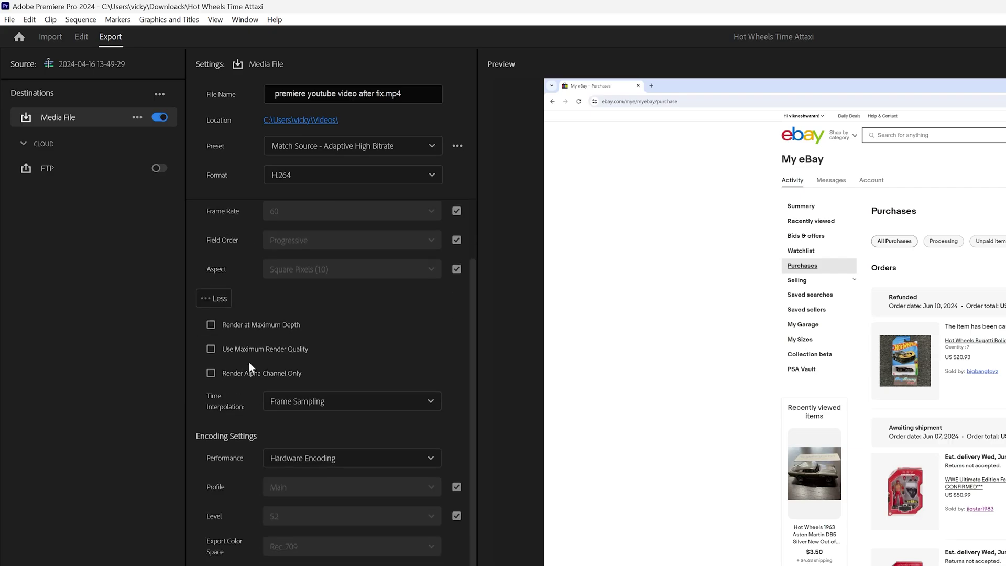
scroll(364, 439, "down", 7)
scroll(365, 441, "down", 6)
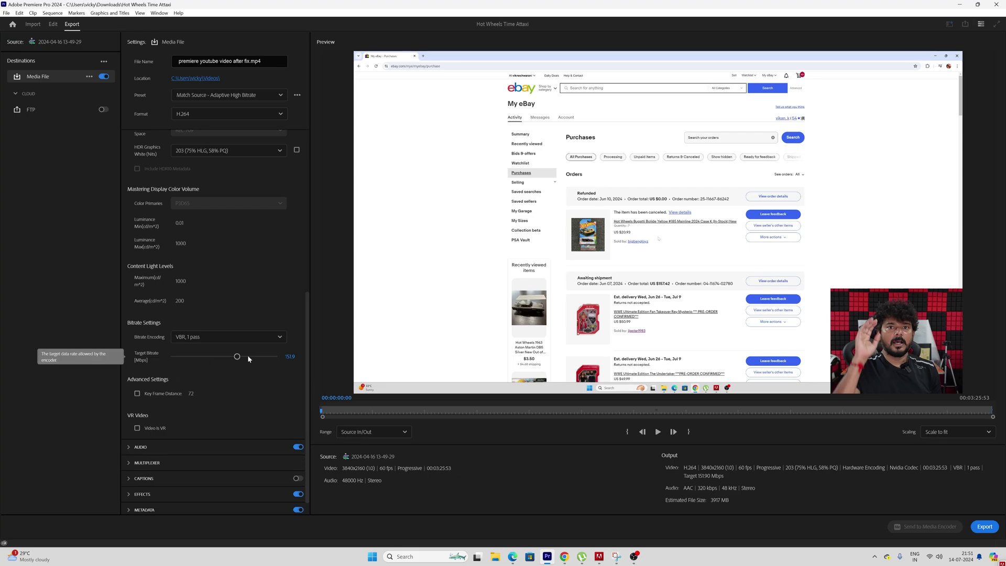
left_click_drag(237, 356, 175, 362)
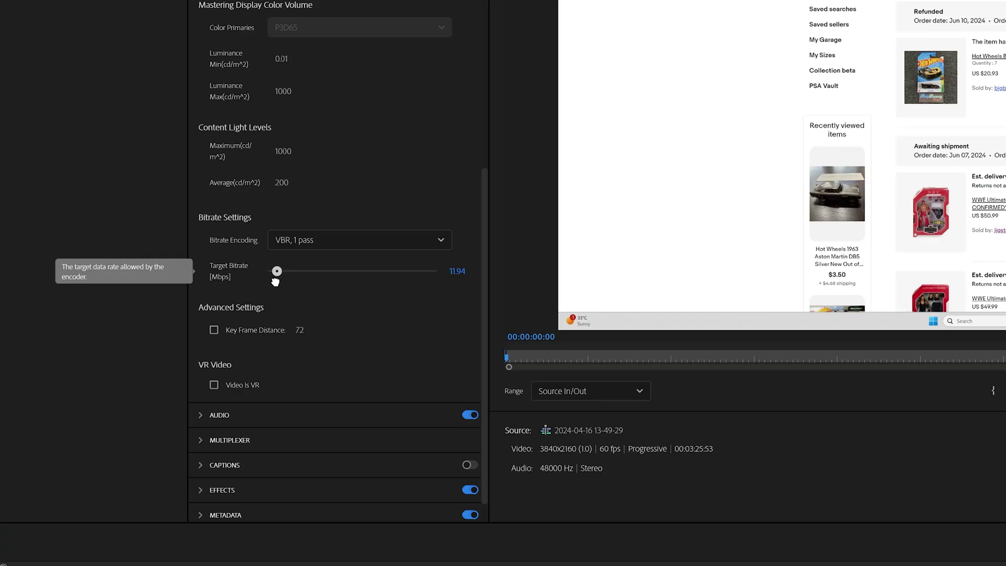
left_click_drag(275, 282, 273, 291)
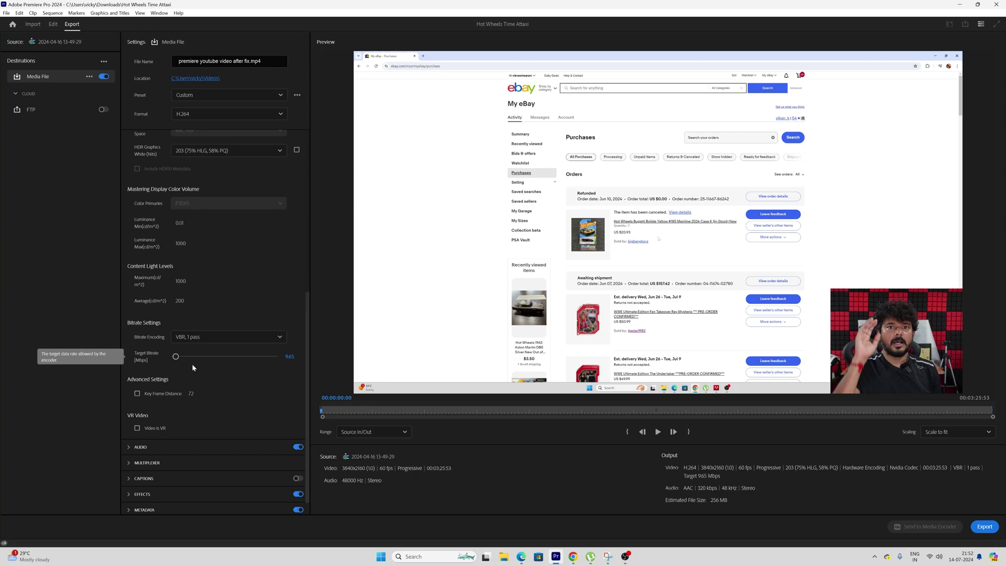
Step: Export the video with the lowered 9.65 Mbps bitrate
left_click(986, 527)
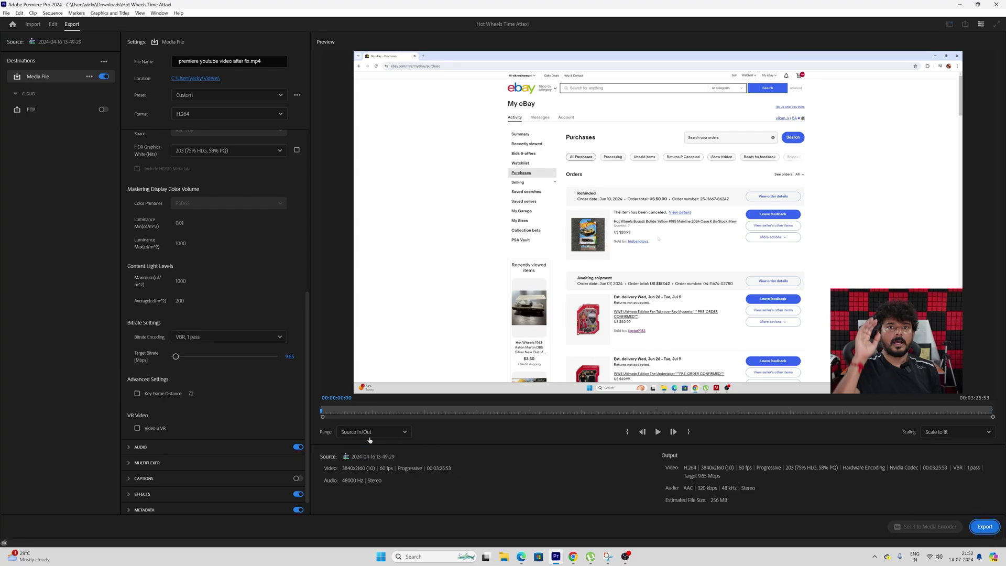
left_click(984, 527)
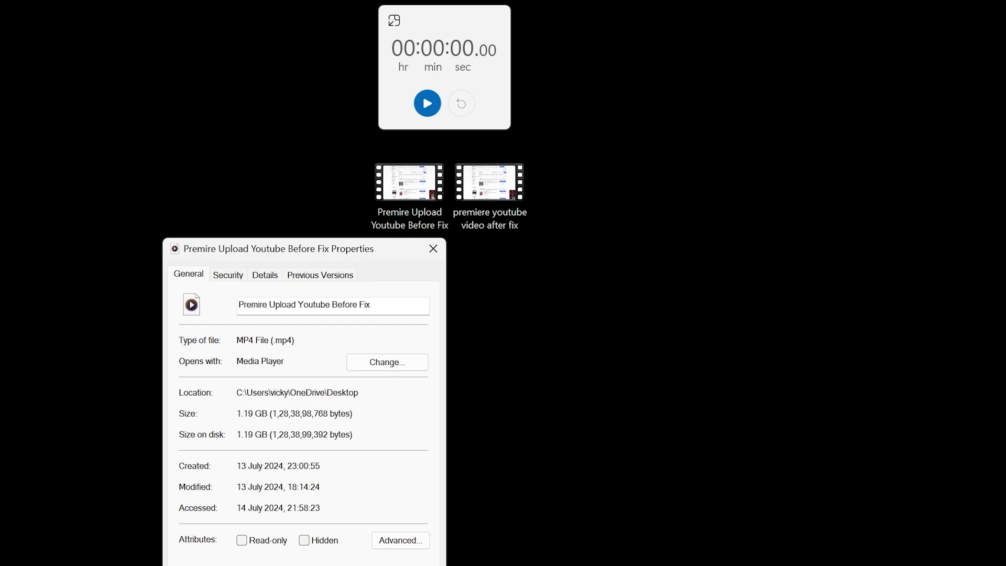
Step: Open the after-fix MP4's Properties to see its 125 MB size
right_click(490, 208)
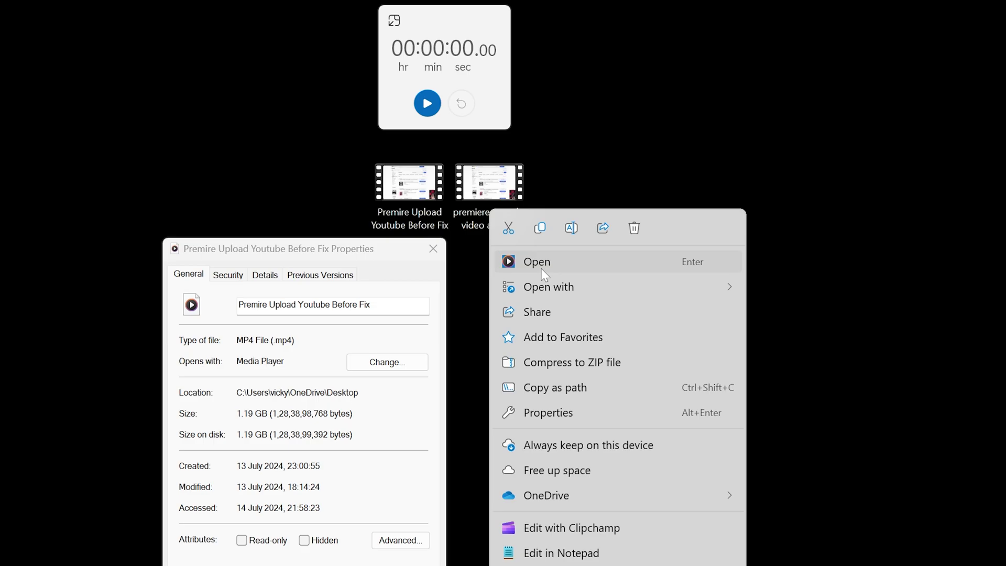
key("alt+Return")
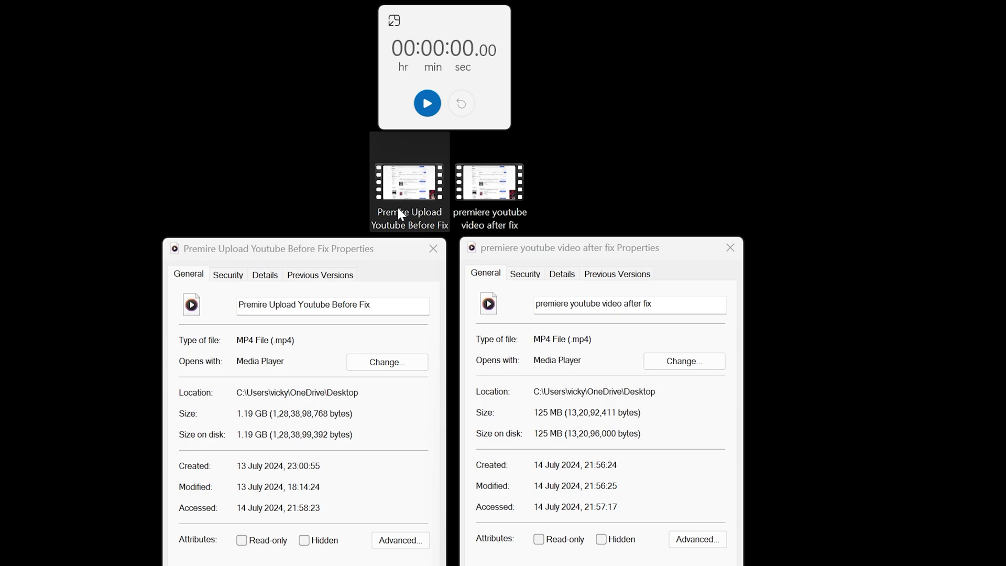
Step: Play the before-fix and after-fix videos in Media Player to compare their quality
double_click(398, 208)
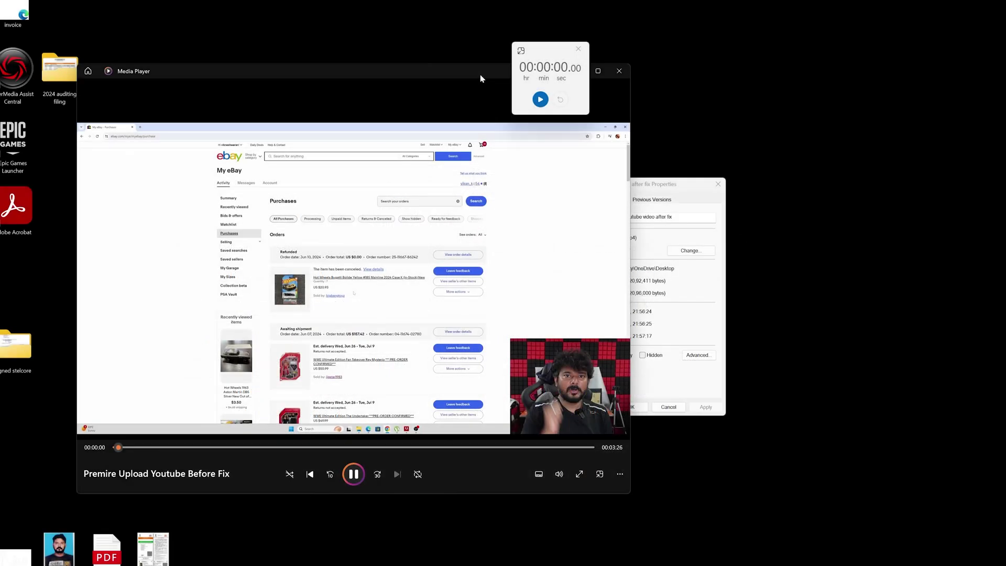
left_click_drag(480, 74, 334, 98)
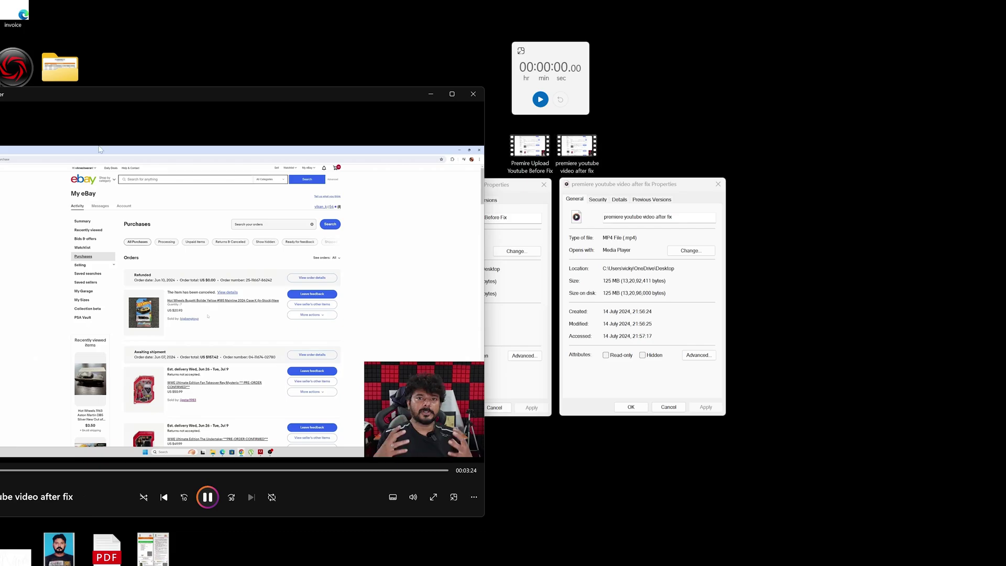
double_click(577, 148)
double_click(529, 152)
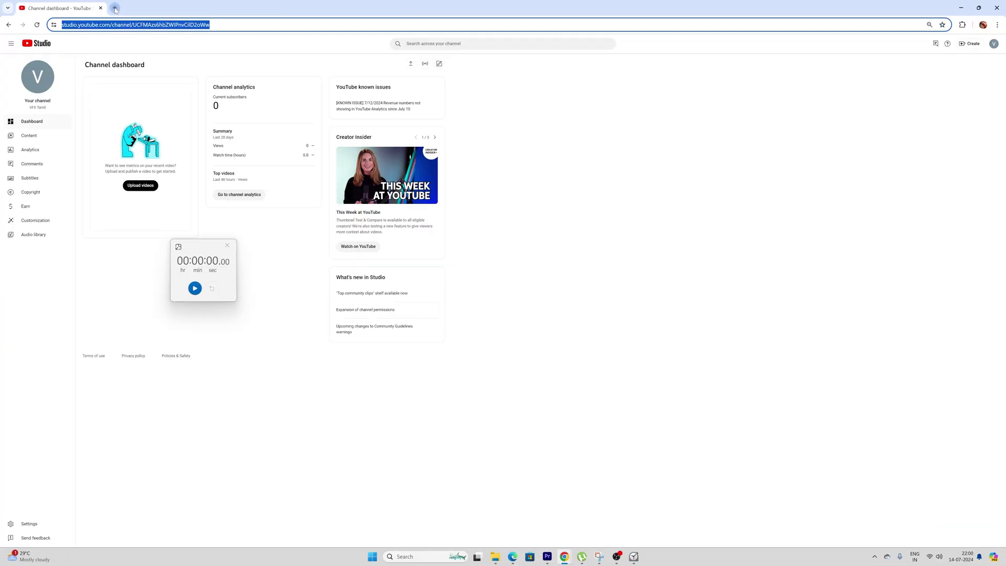
Step: Start a stopwatch and upload 'Premire Upload Youtube Before Fix' from a second dashboard tab
middle_click(115, 9)
left_click(141, 185)
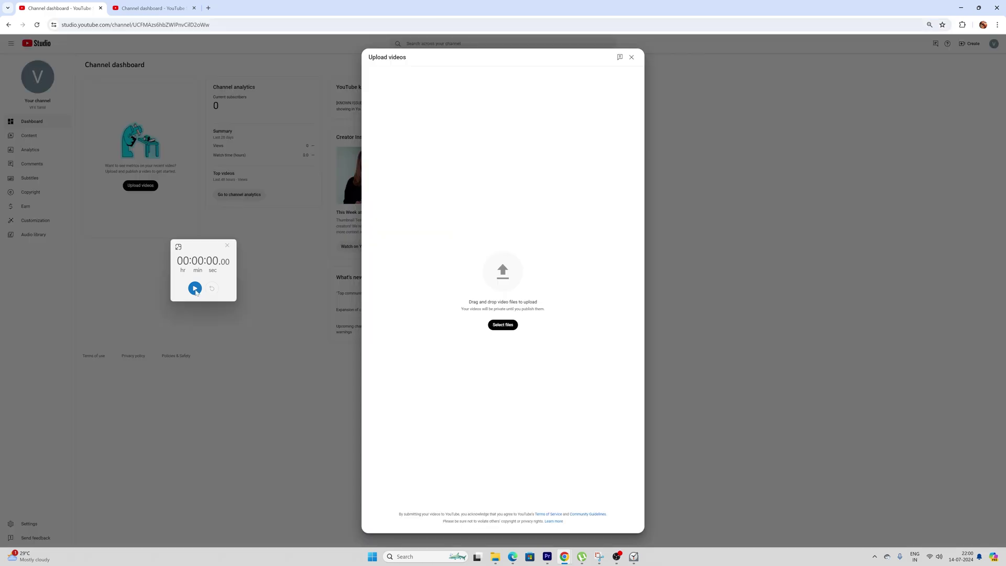
left_click(195, 288)
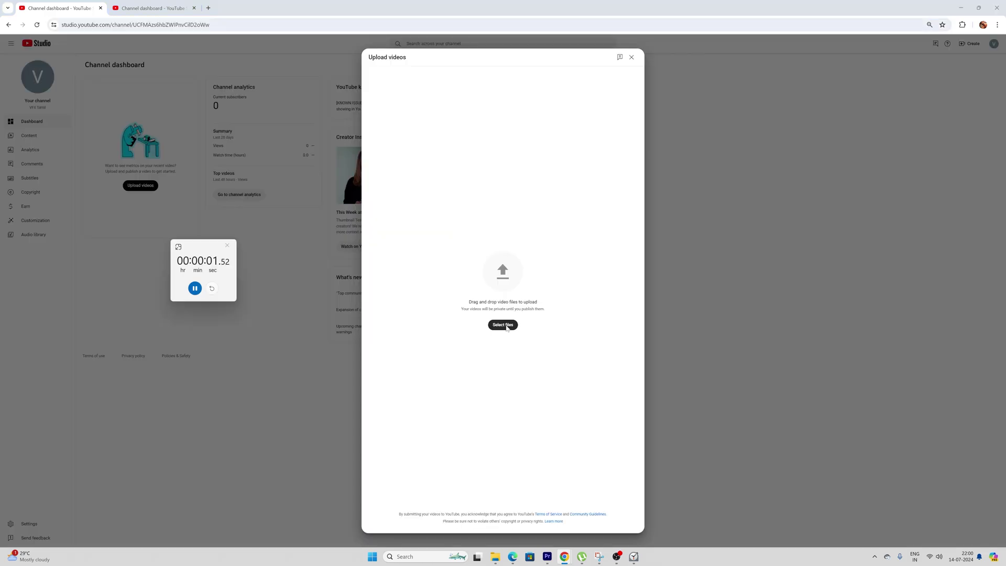
left_click(504, 325)
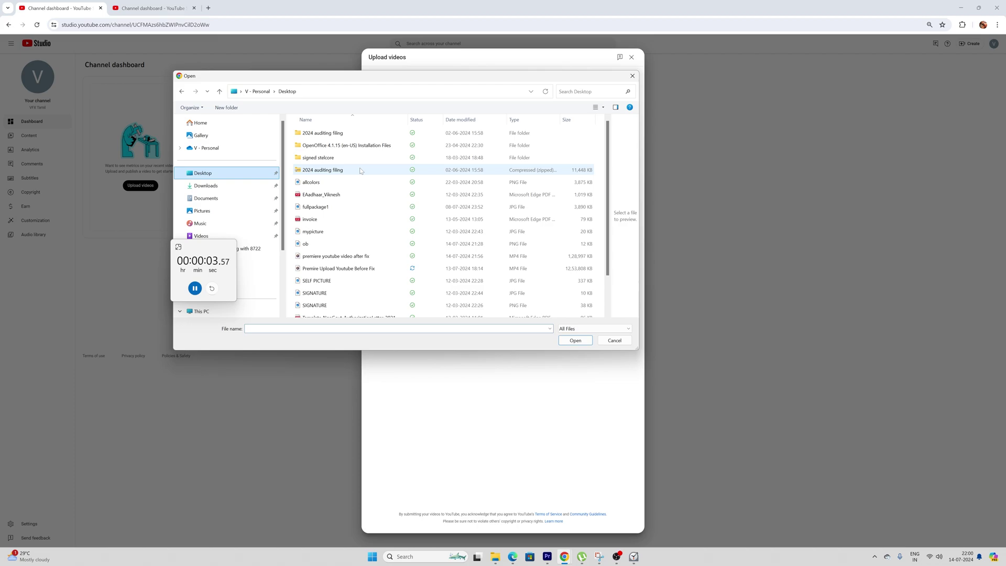
left_click(356, 269)
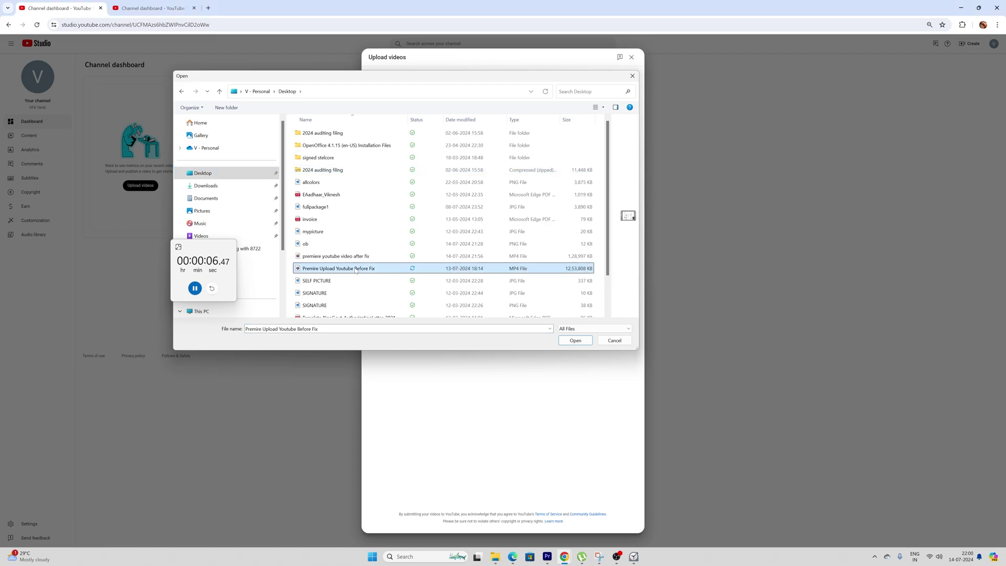
double_click(356, 268)
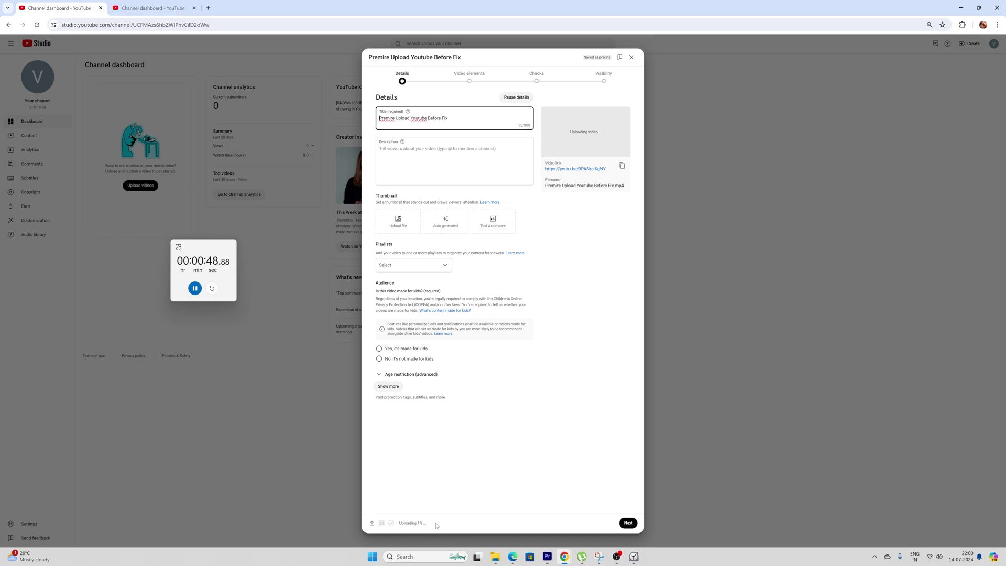
Step: Compare the after-fix and Before Fix upload progress across the two Studio tabs
left_click(127, 7)
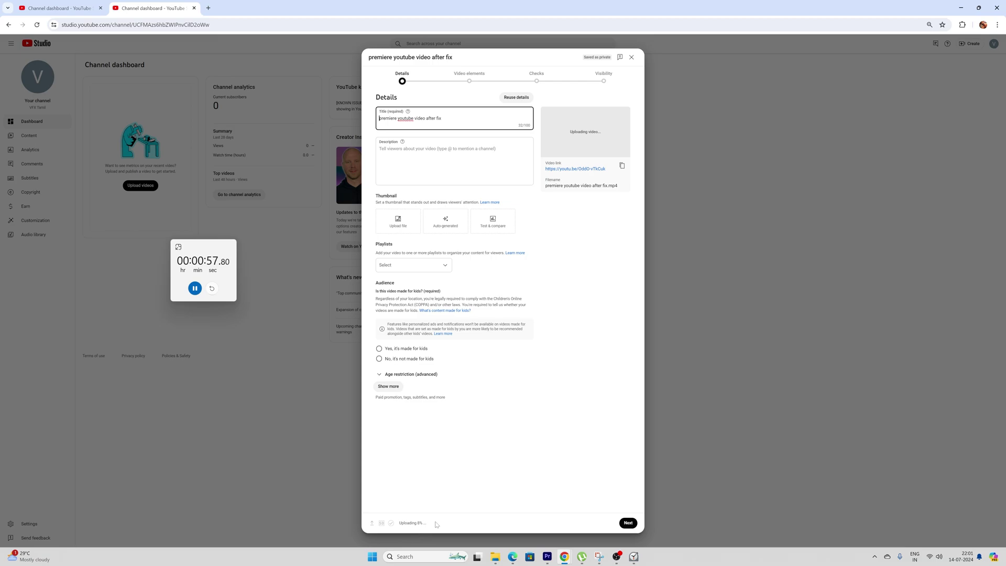
key("ctrl+shift+Tab")
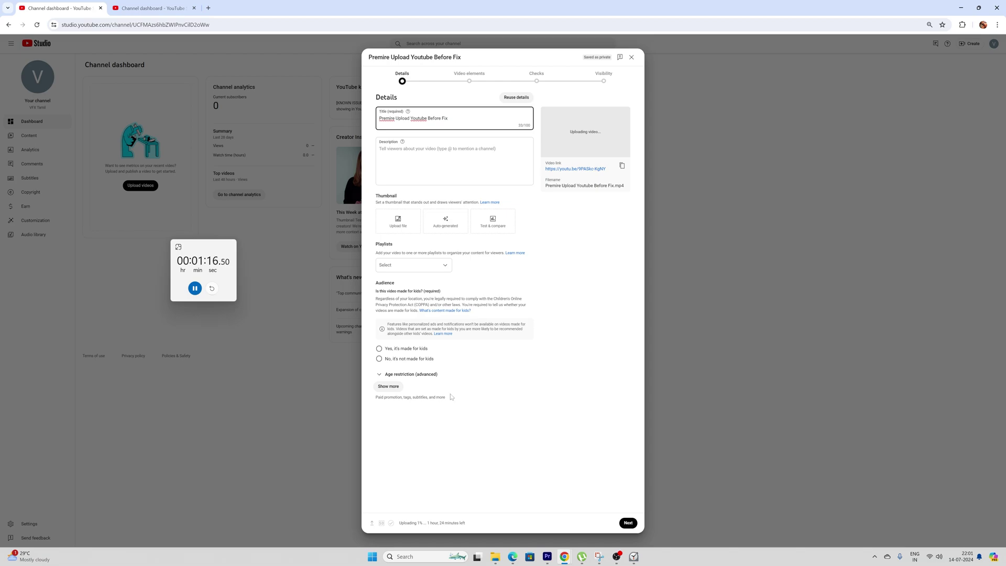
left_click(143, 4)
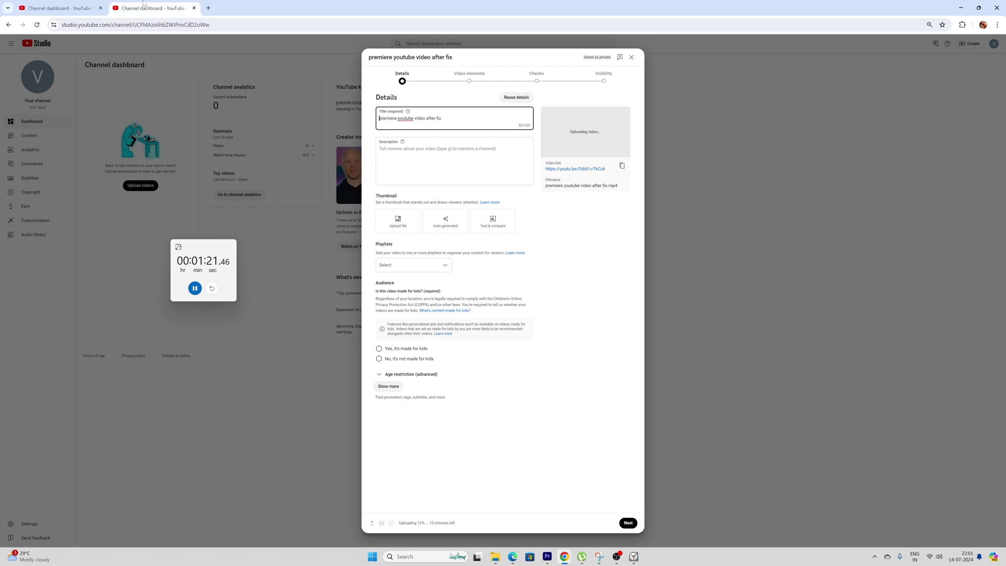
left_click(354, 206)
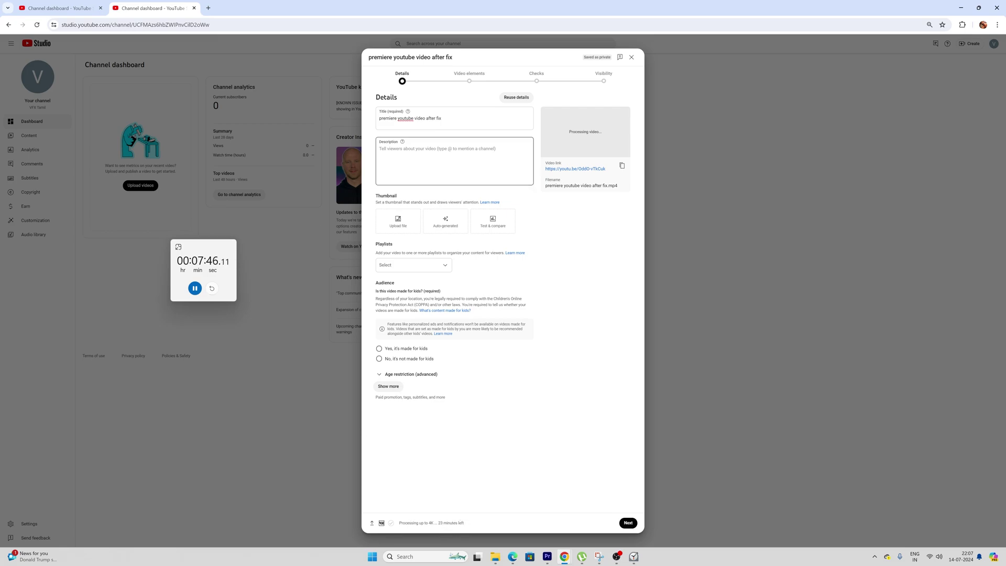
Step: Check the Before Fix upload's progress in the first Studio tab
left_click(455, 118)
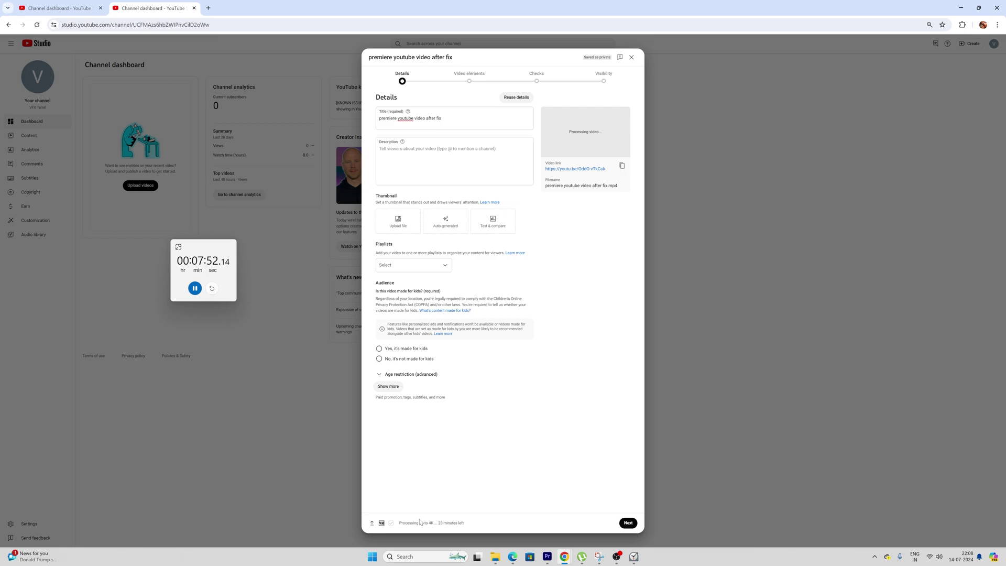
left_click(48, 4)
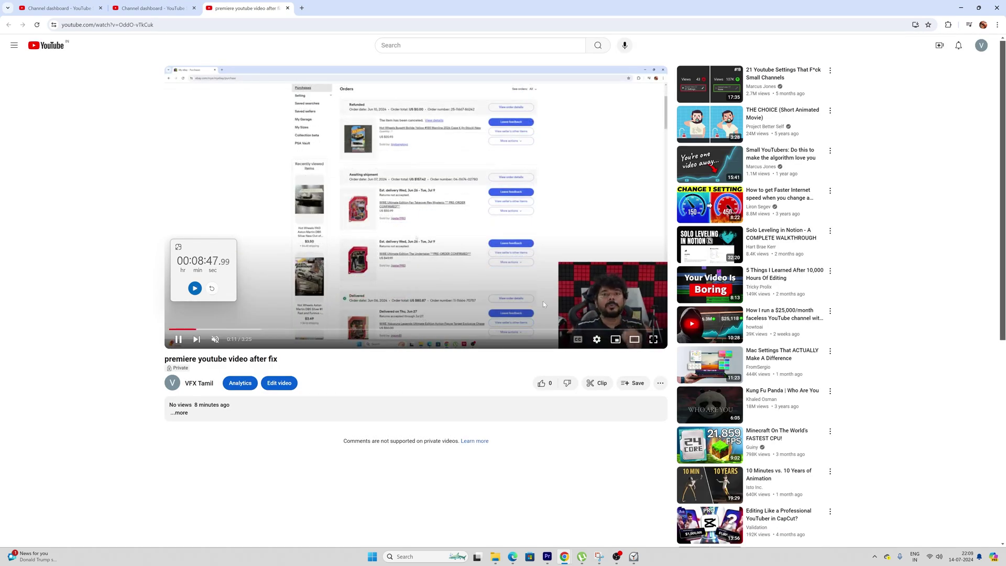
Step: Play the after-fix video at 1080p60 quality
left_click(598, 341)
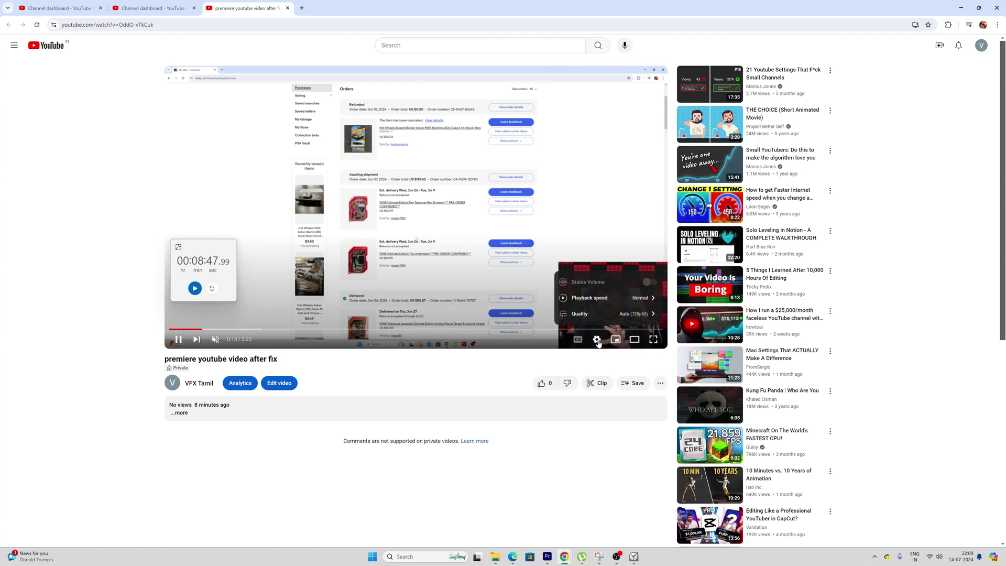
left_click(615, 316)
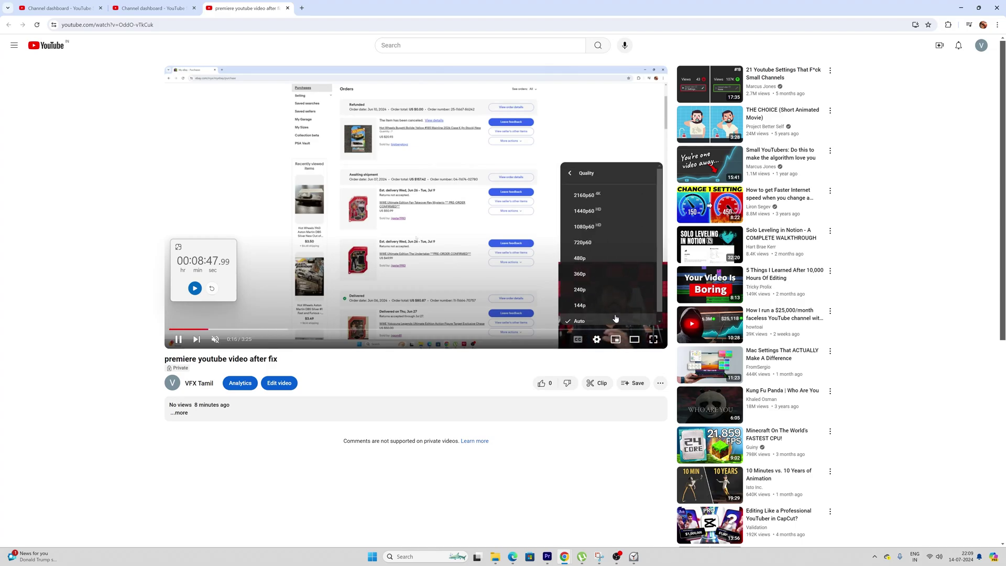
left_click(595, 231)
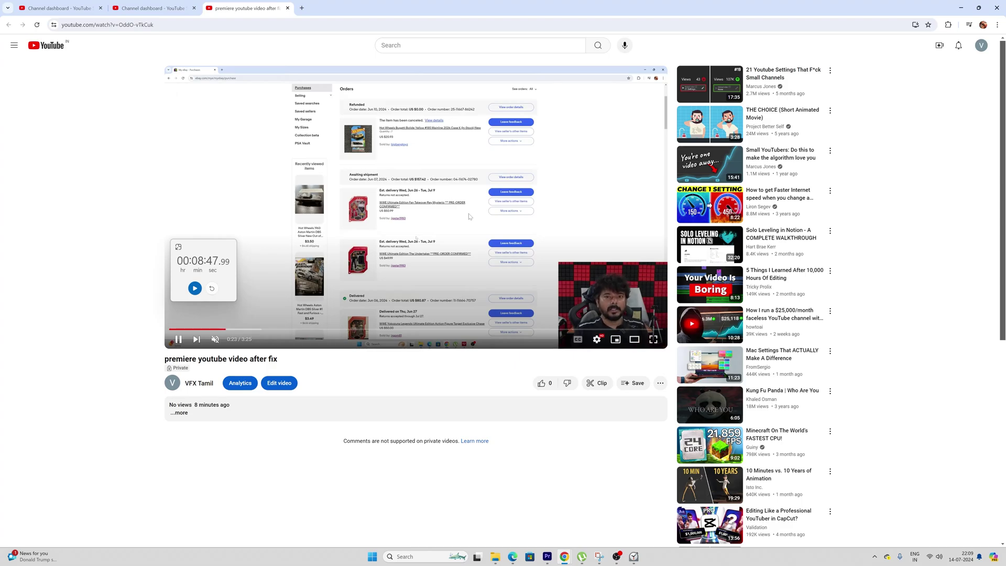
Step: Switch playback to 2160p60, pause, and return to the Before Fix Studio tab
left_click(600, 340)
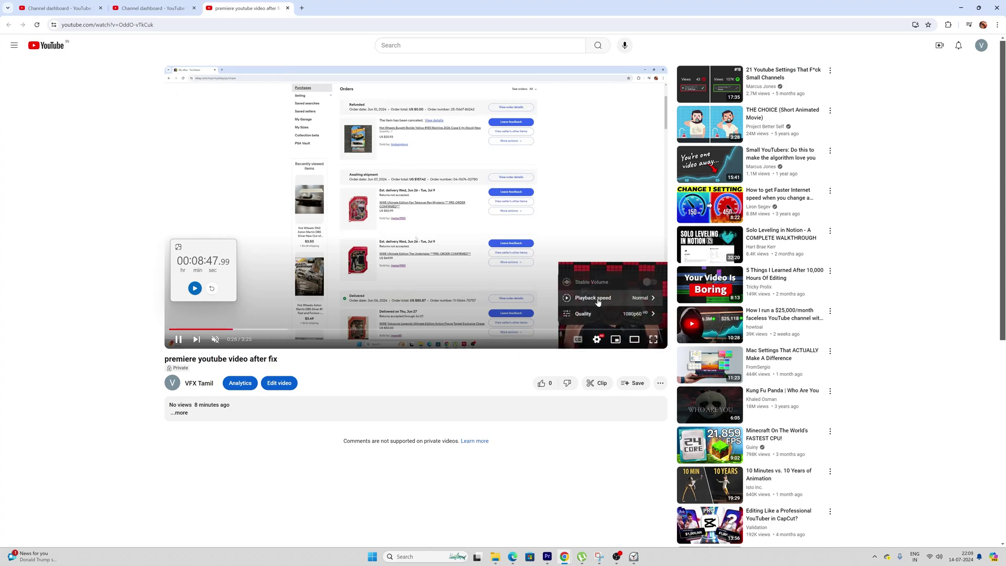
left_click(586, 313)
left_click(585, 195)
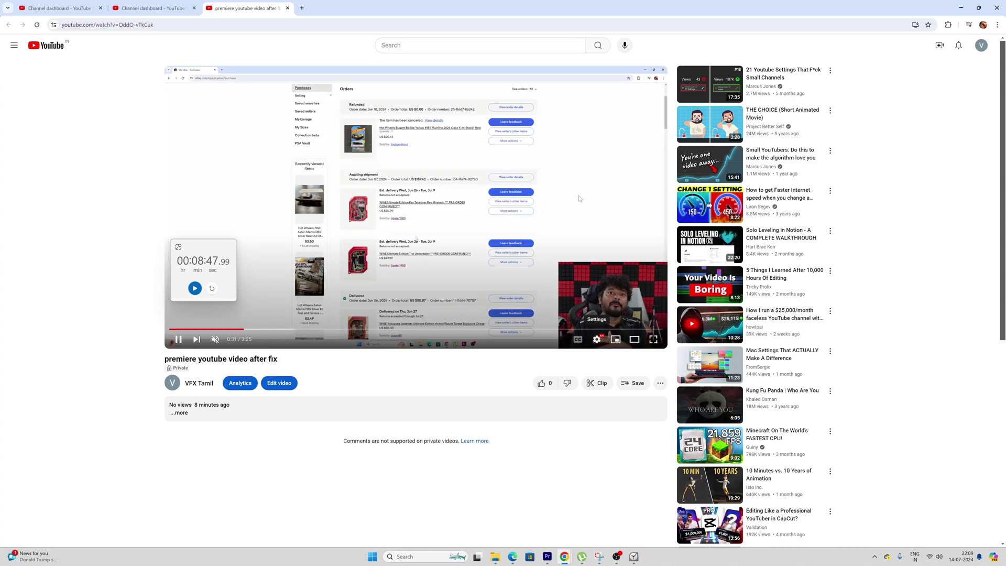
left_click(374, 250)
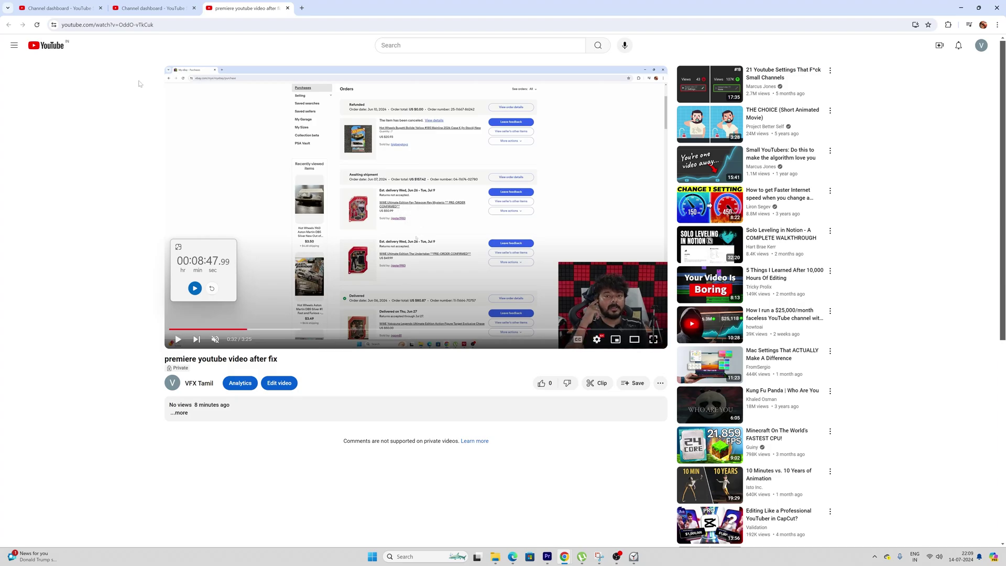
left_click(72, 4)
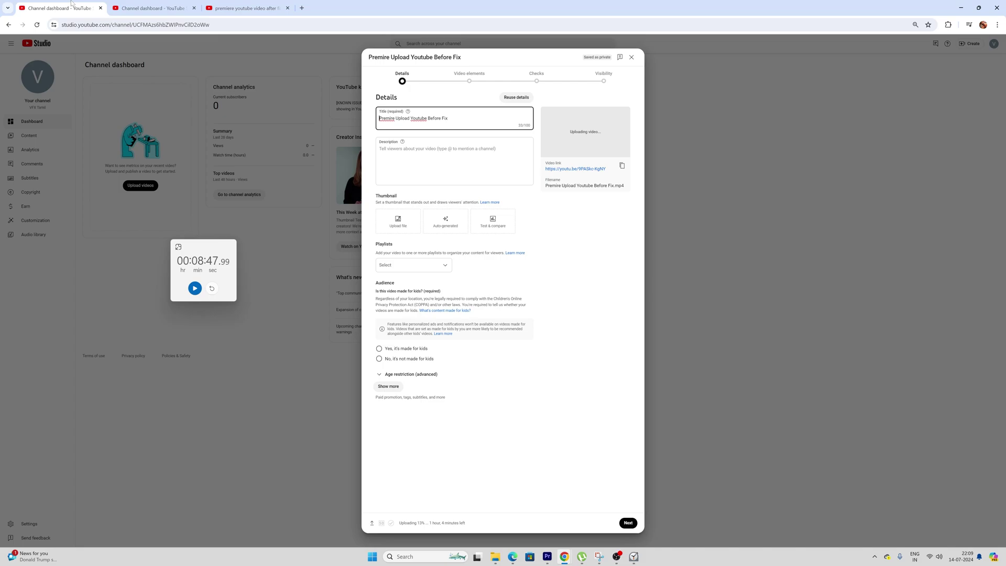